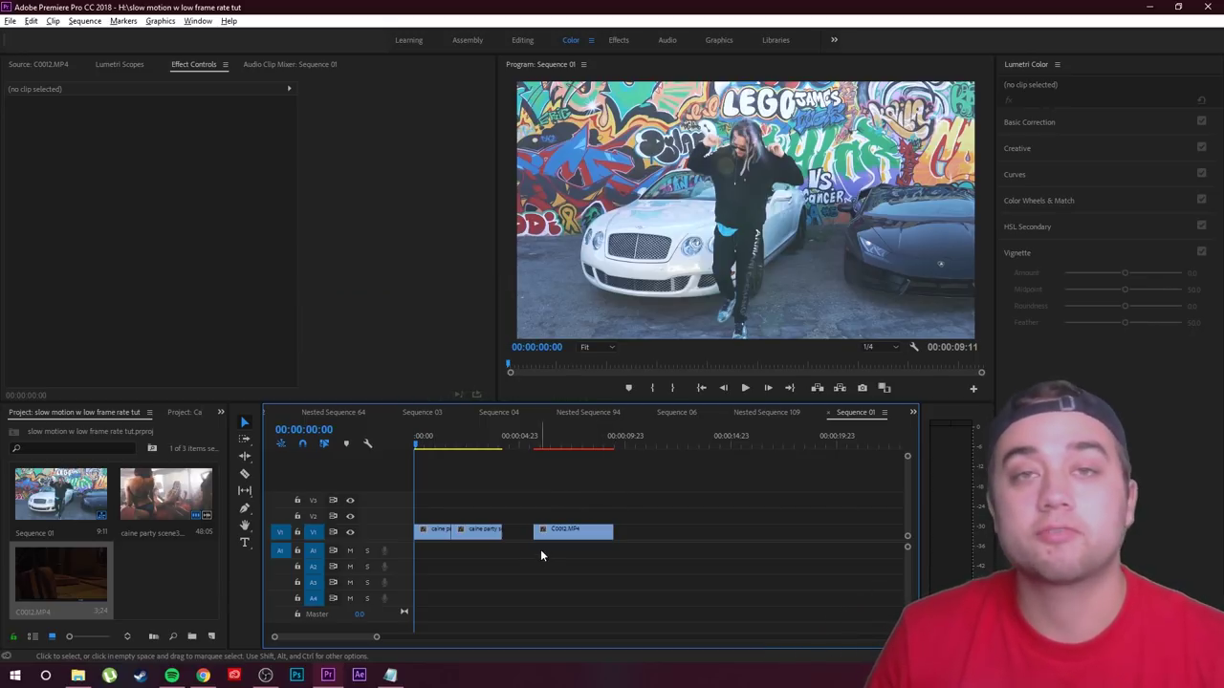
# Step: Play the Sequence 01 preview, then stop playback
pyautogui.moveTo(38, 612)
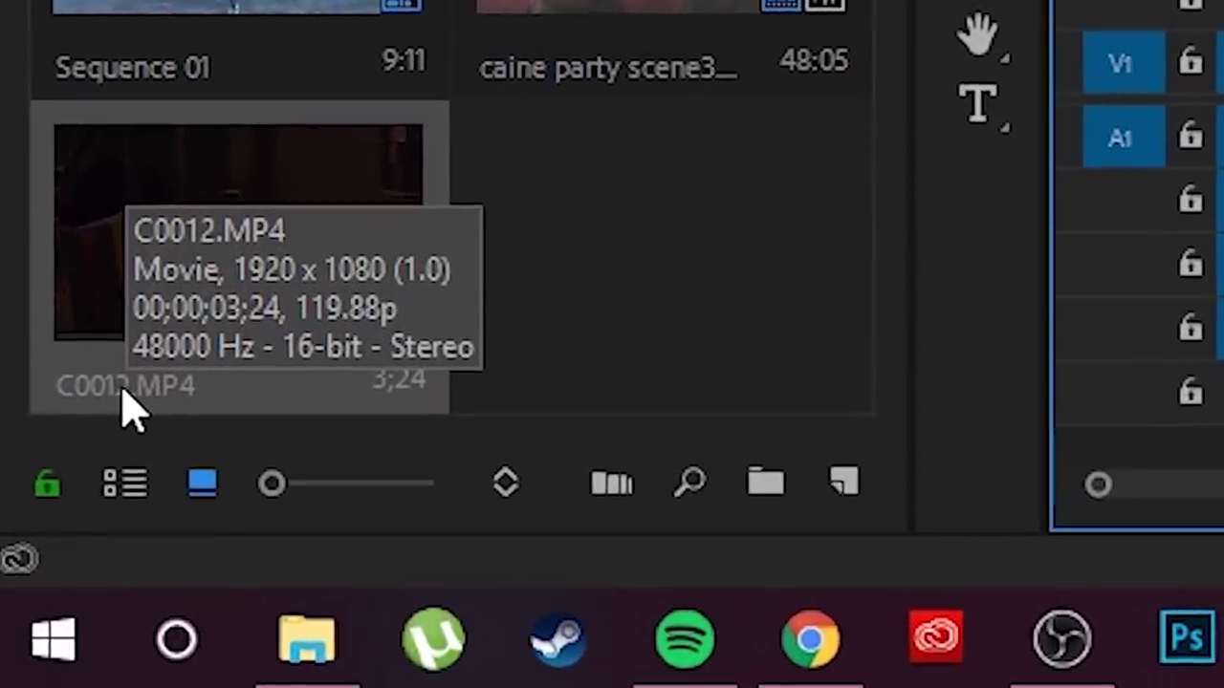
pyautogui.moveTo(120, 60)
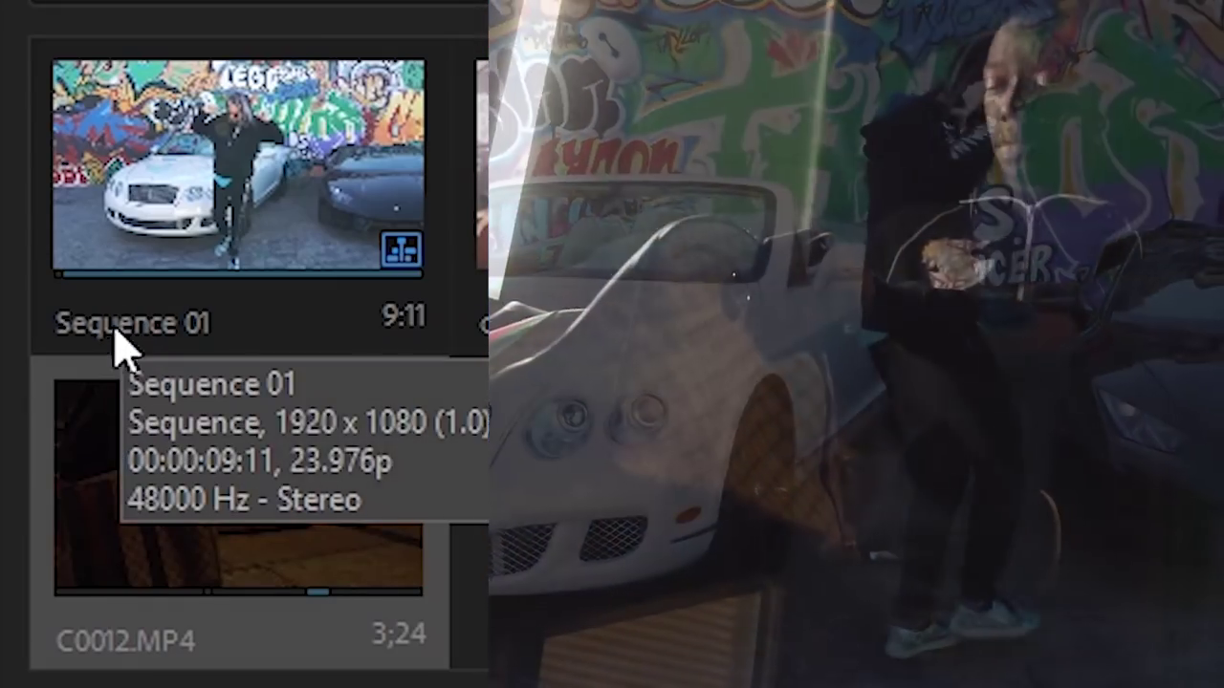
pyautogui.moveTo(120, 654)
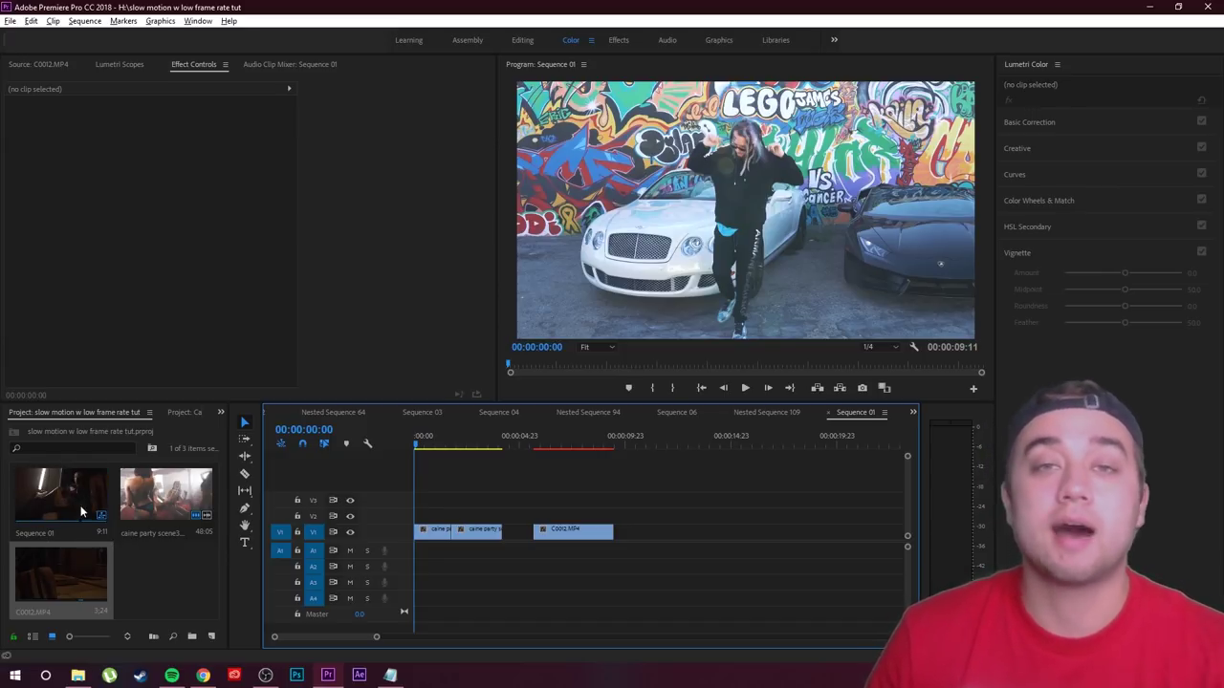
pyautogui.click(747, 389)
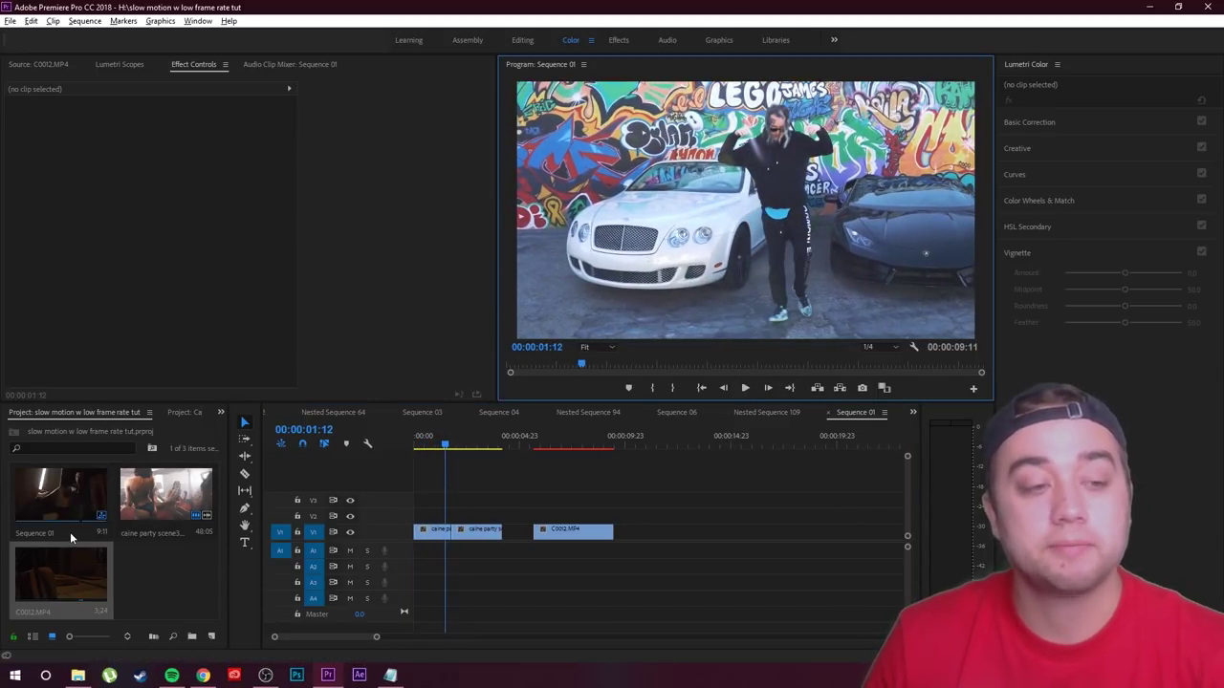
pyautogui.click(746, 389)
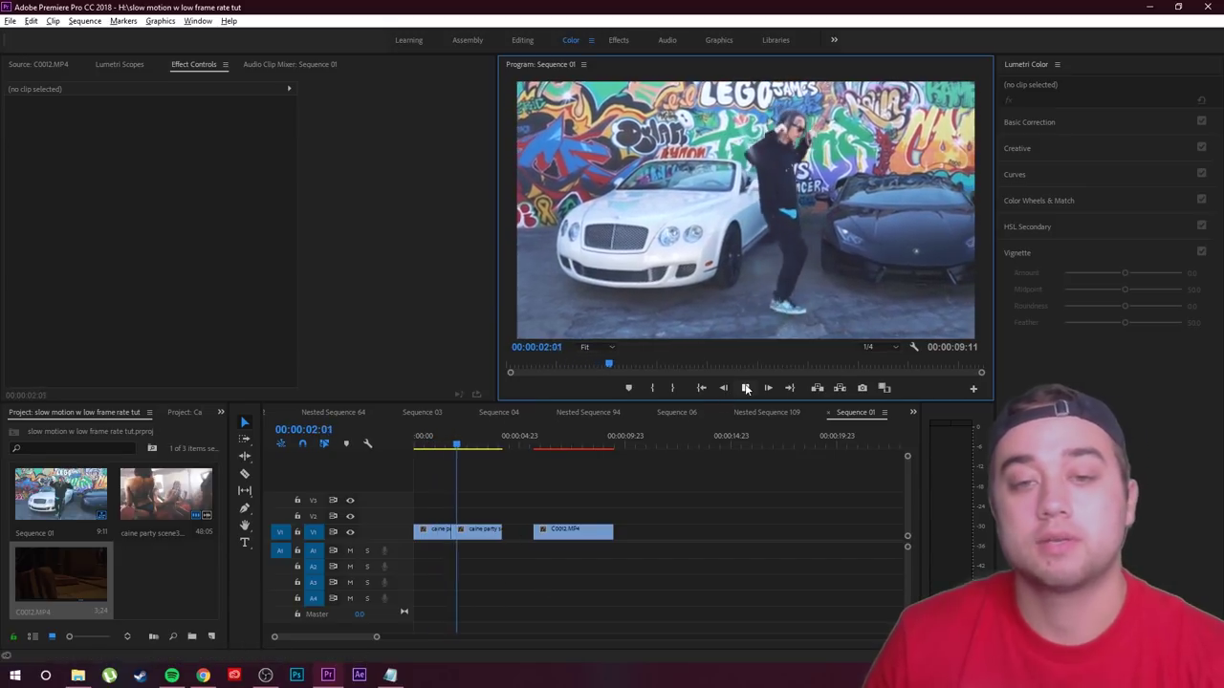
pyautogui.press('space')
# Step: Slow the caine party scene3 clip to 50% speed
pyautogui.rightClick(479, 539)
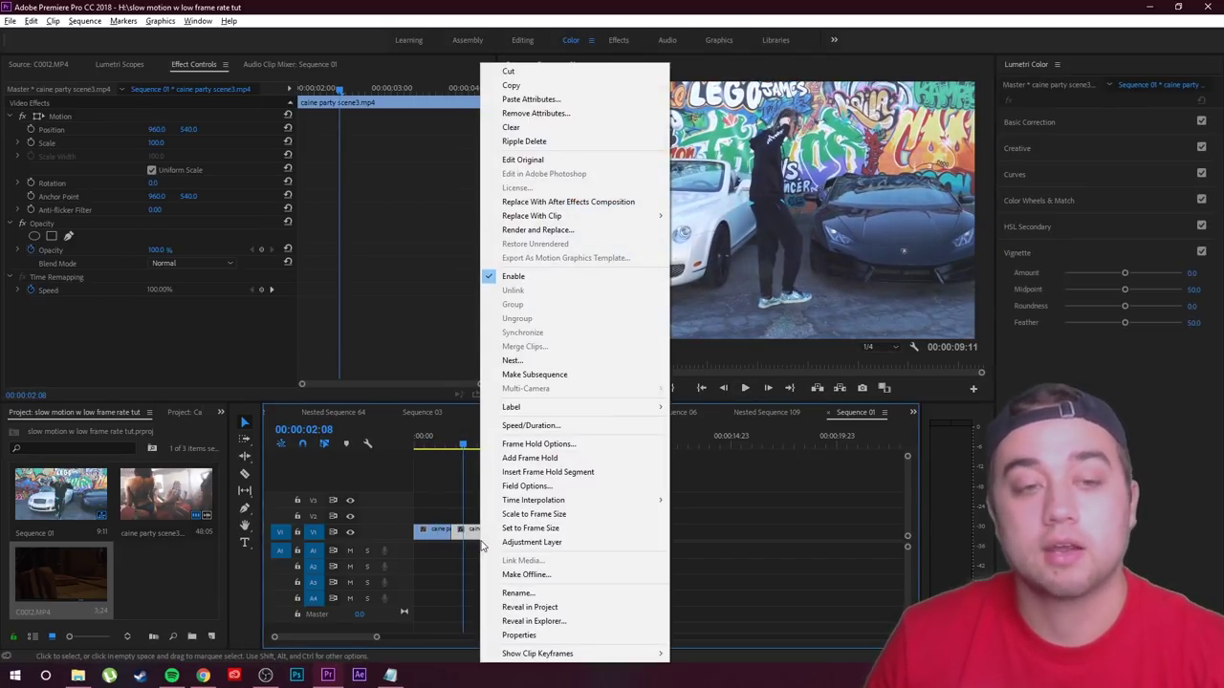
pyautogui.click(532, 425)
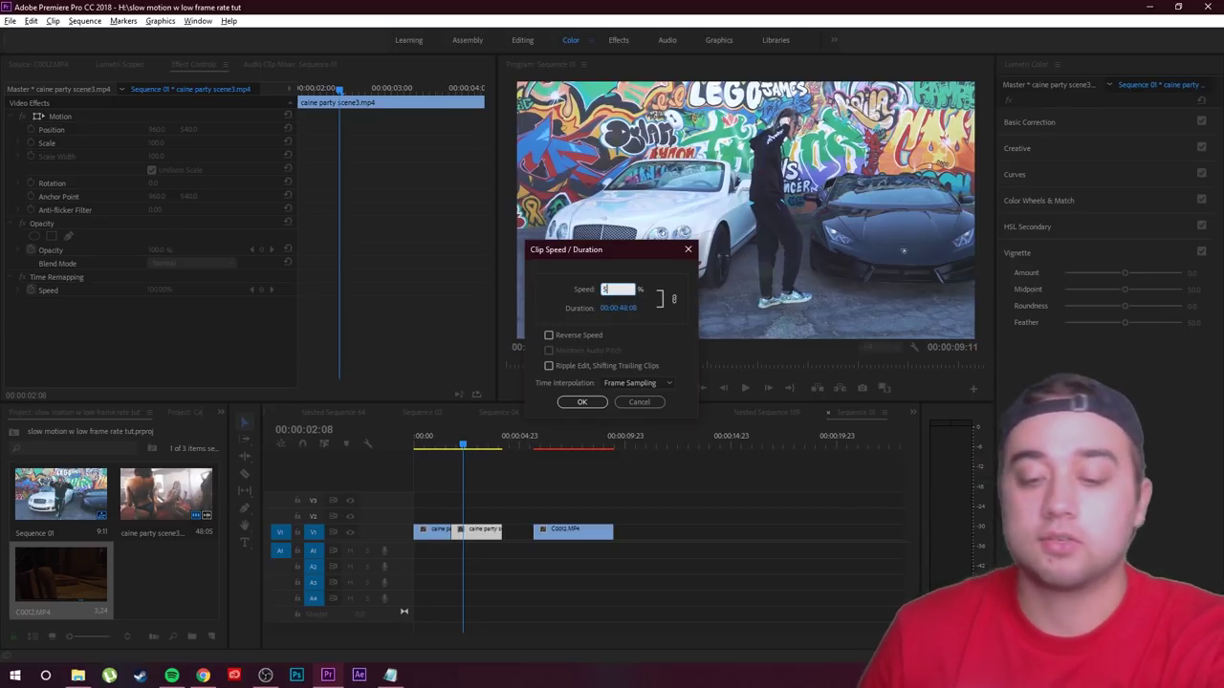
pyautogui.click(582, 402)
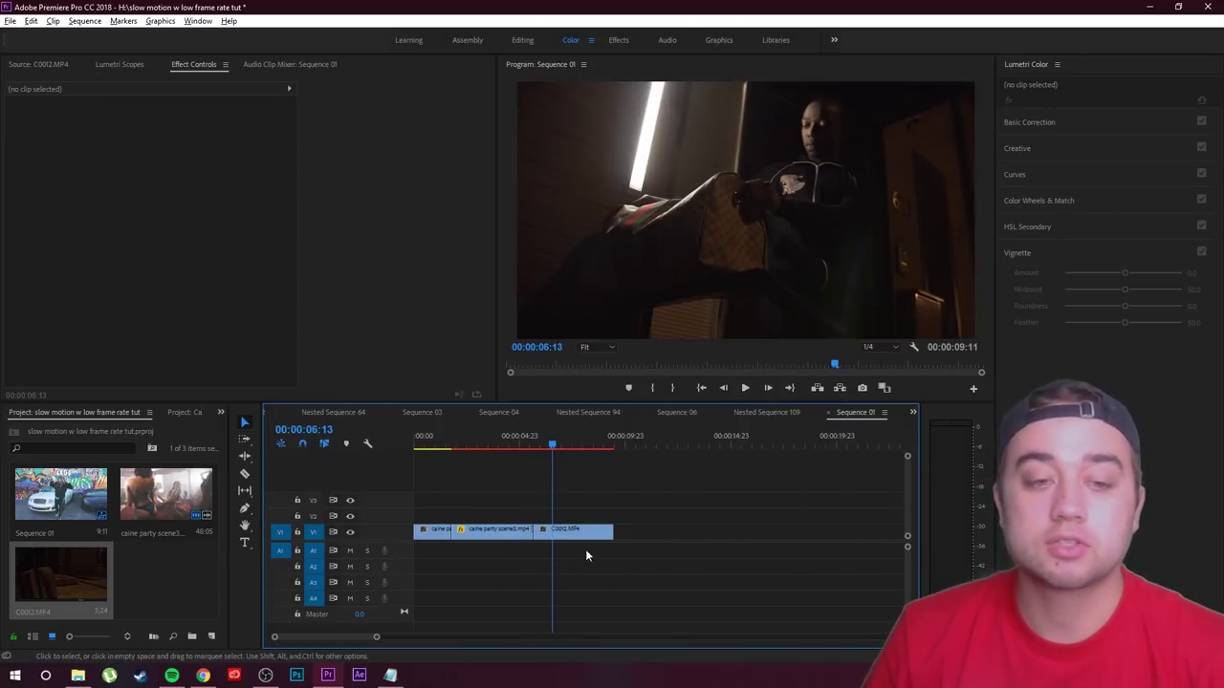
# Step: Slow the C0012.MP4 clip to 50% speed
pyautogui.rightClick(584, 531)
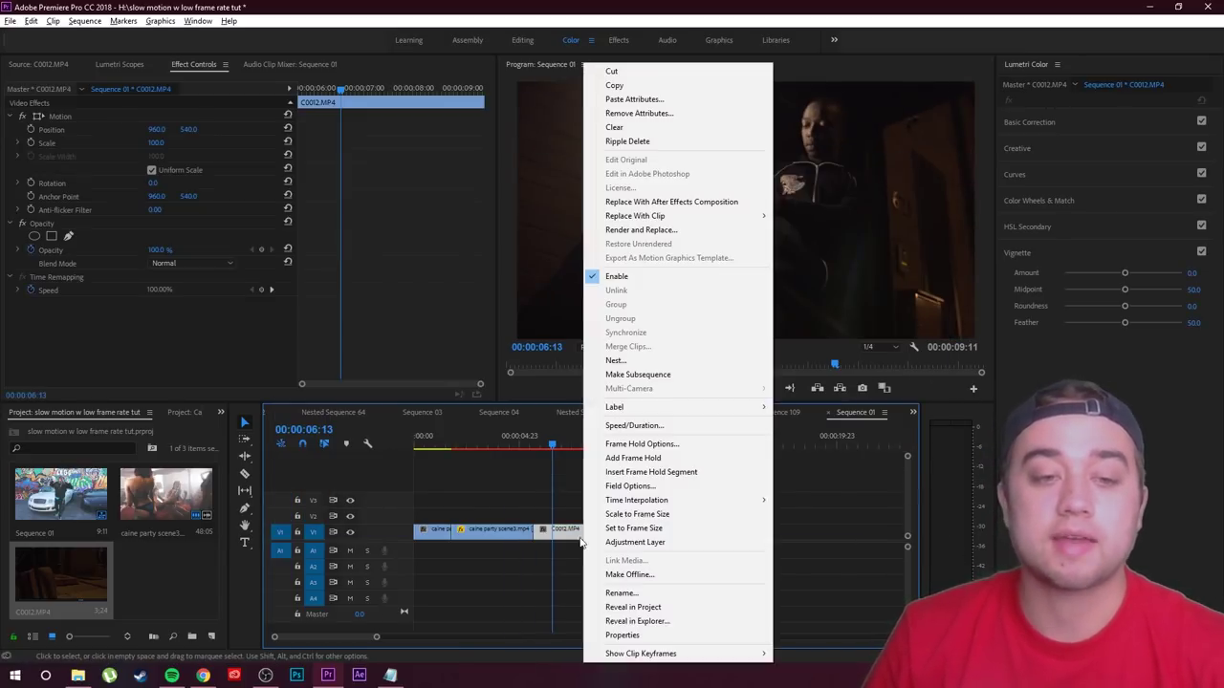
pyautogui.click(633, 425)
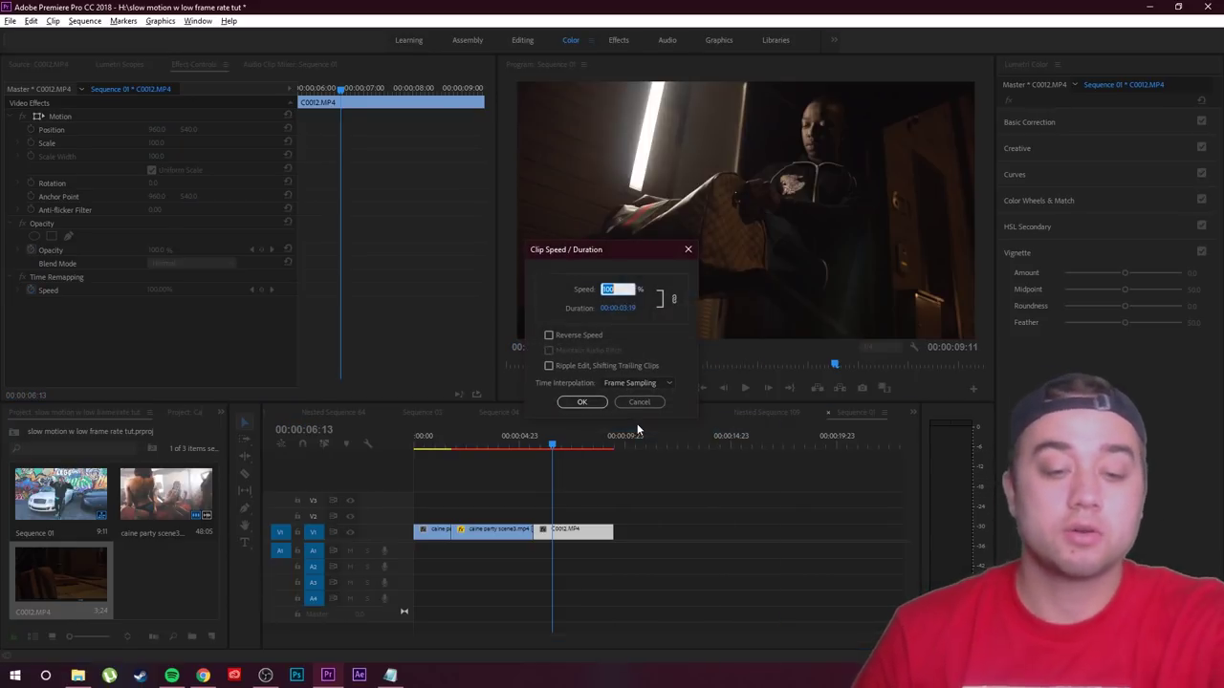
pyautogui.click(581, 403)
pyautogui.press('space')
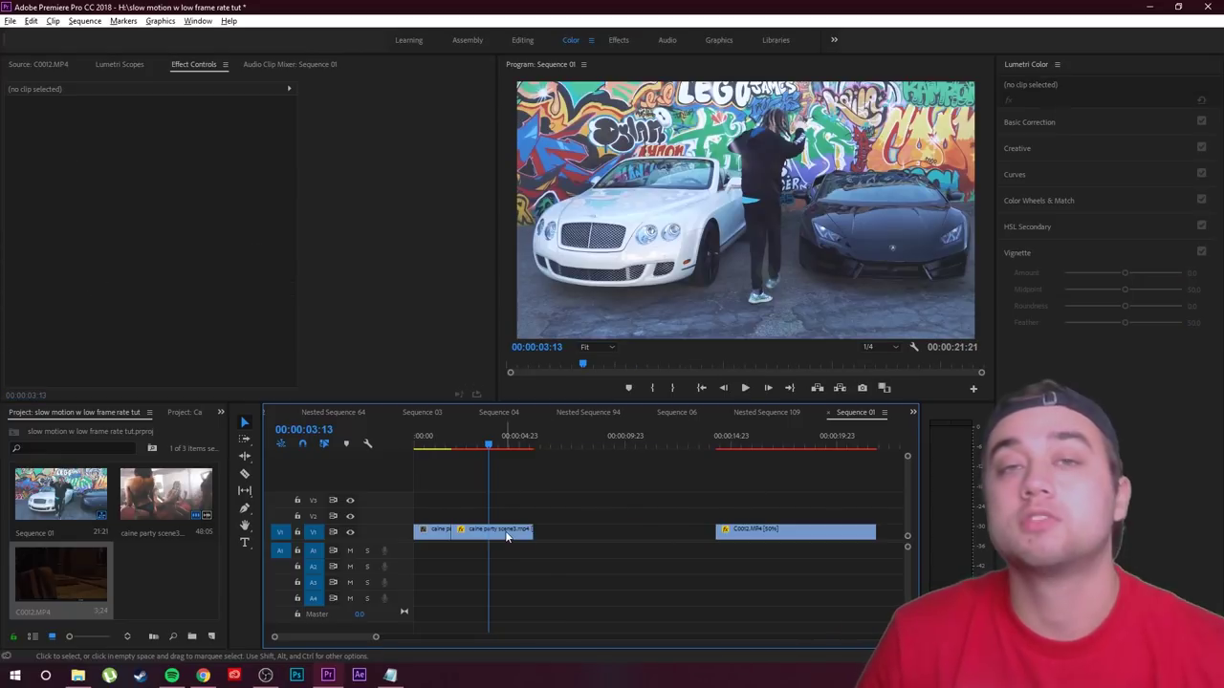
pyautogui.rightClick(498, 536)
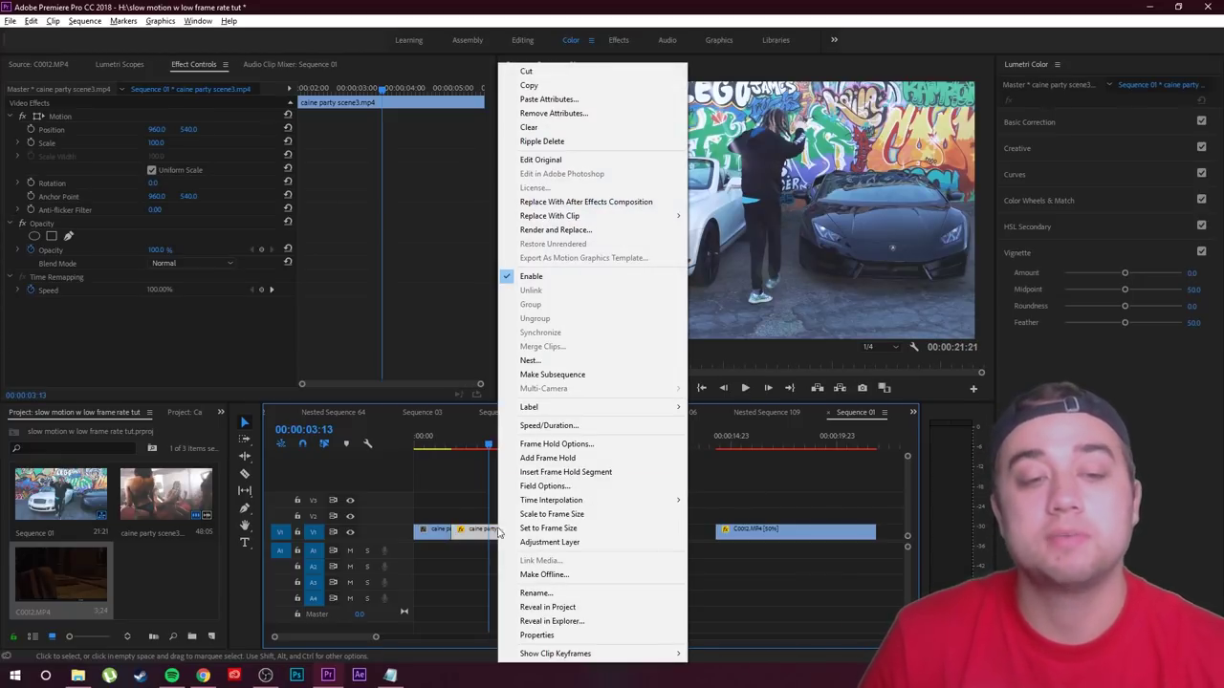
# Step: Set the caine party scene3 clip to 60% speed with Optical Flow interpolation
pyautogui.click(544, 427)
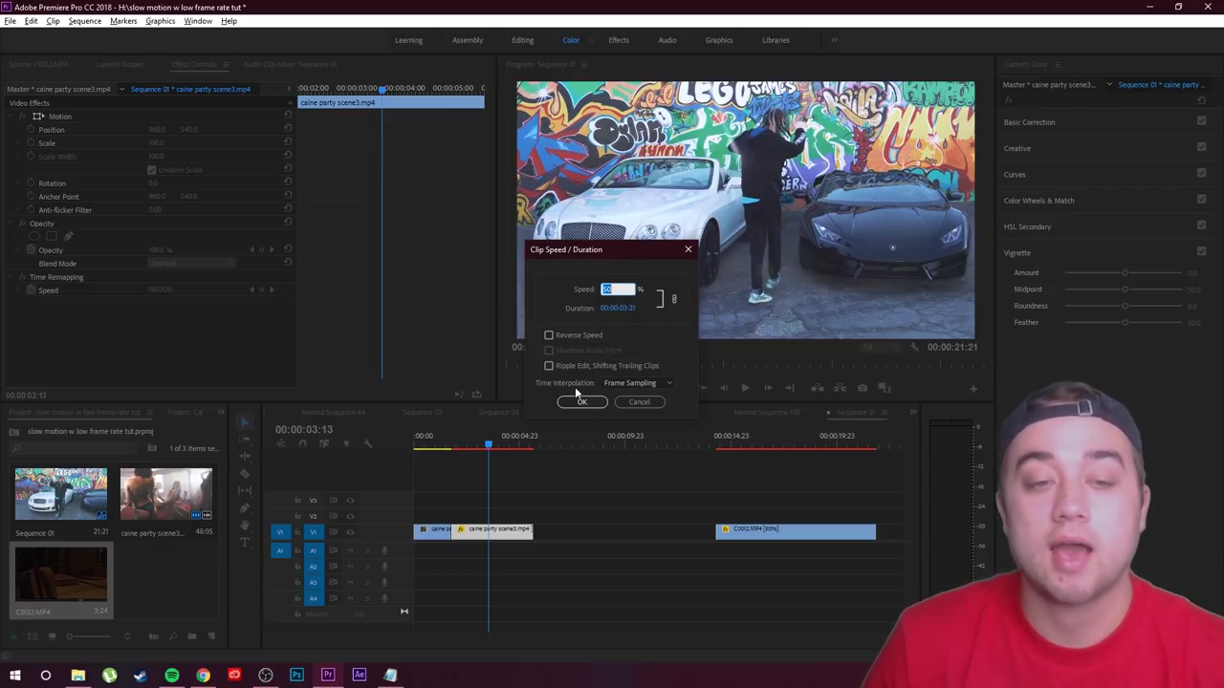
pyautogui.click(636, 382)
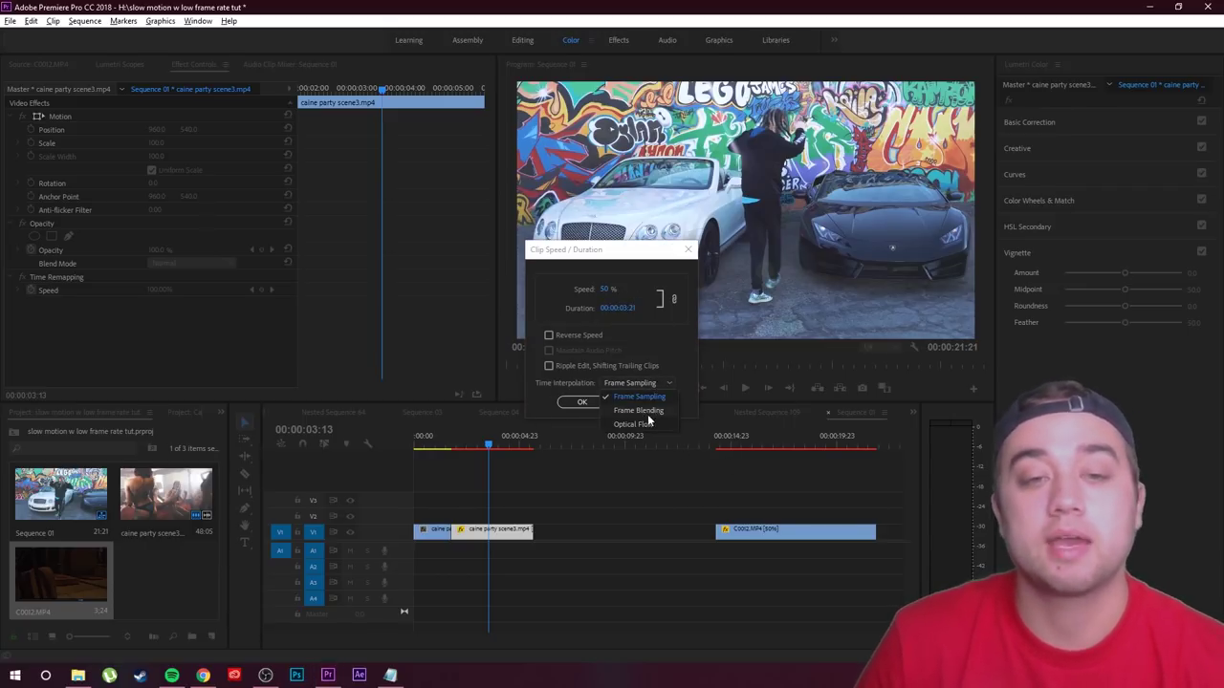
pyautogui.click(639, 423)
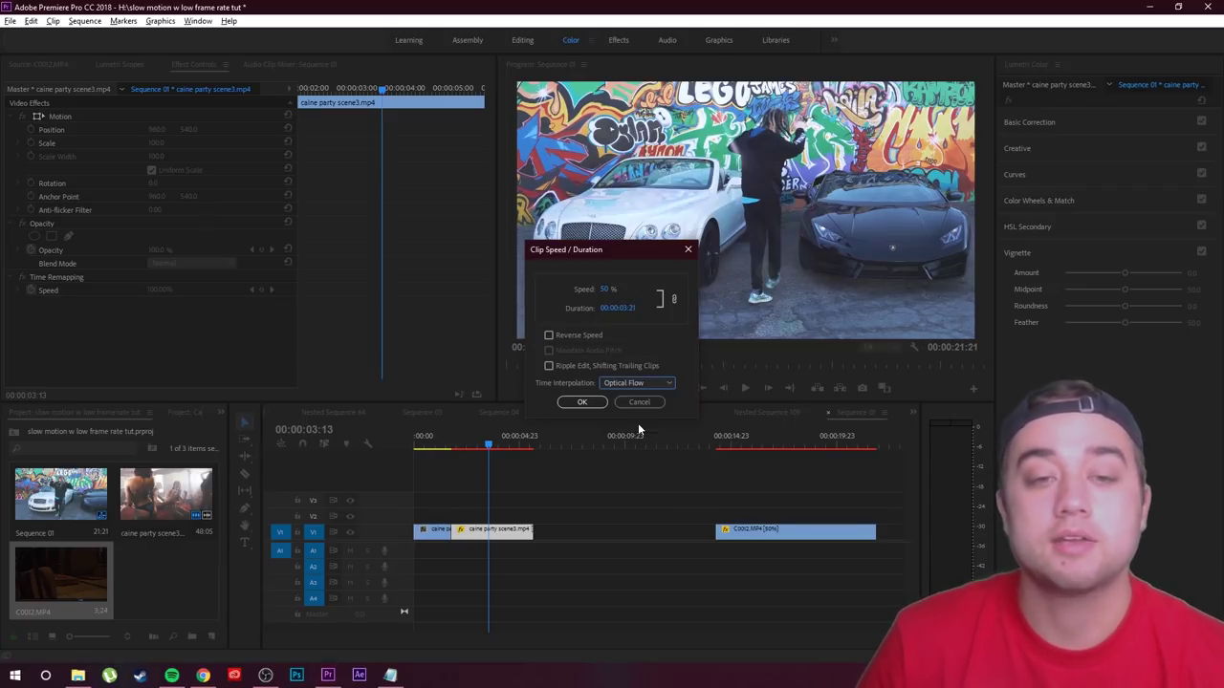
pyautogui.click(605, 288)
pyautogui.write('60')
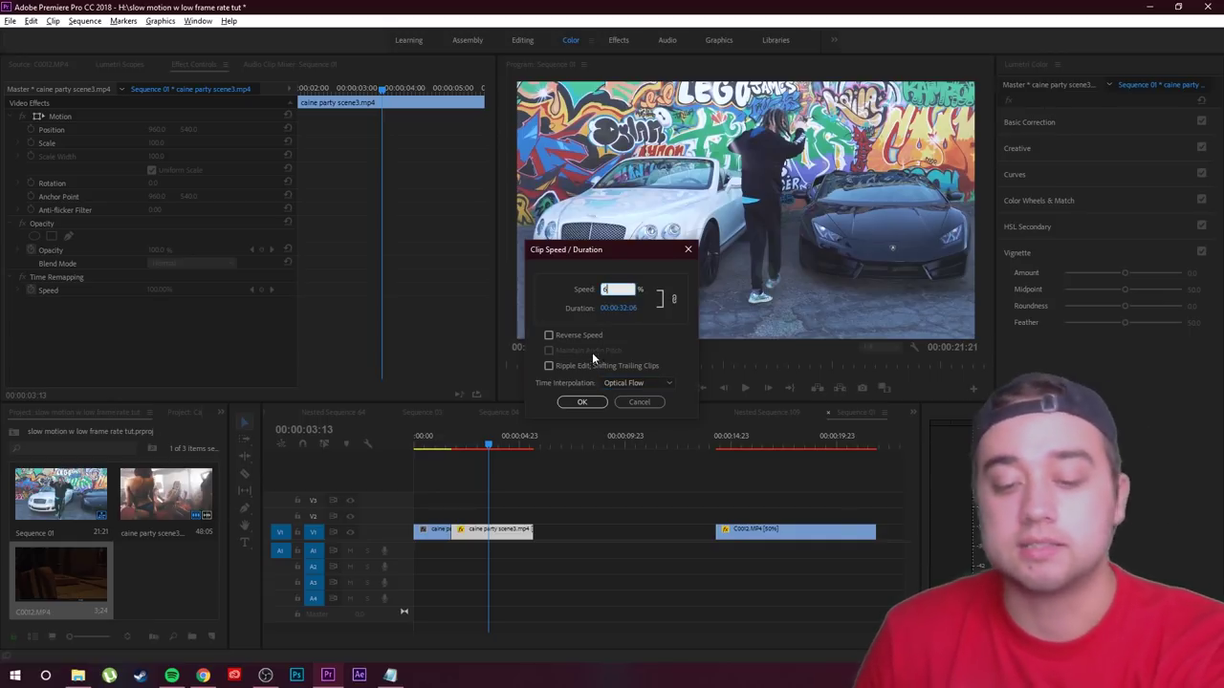
pyautogui.click(581, 401)
# Step: Preview the slowed clip from 00:00:02:00, then render it with Sequence > Render Selection
pyautogui.click(623, 530)
pyautogui.press('j')
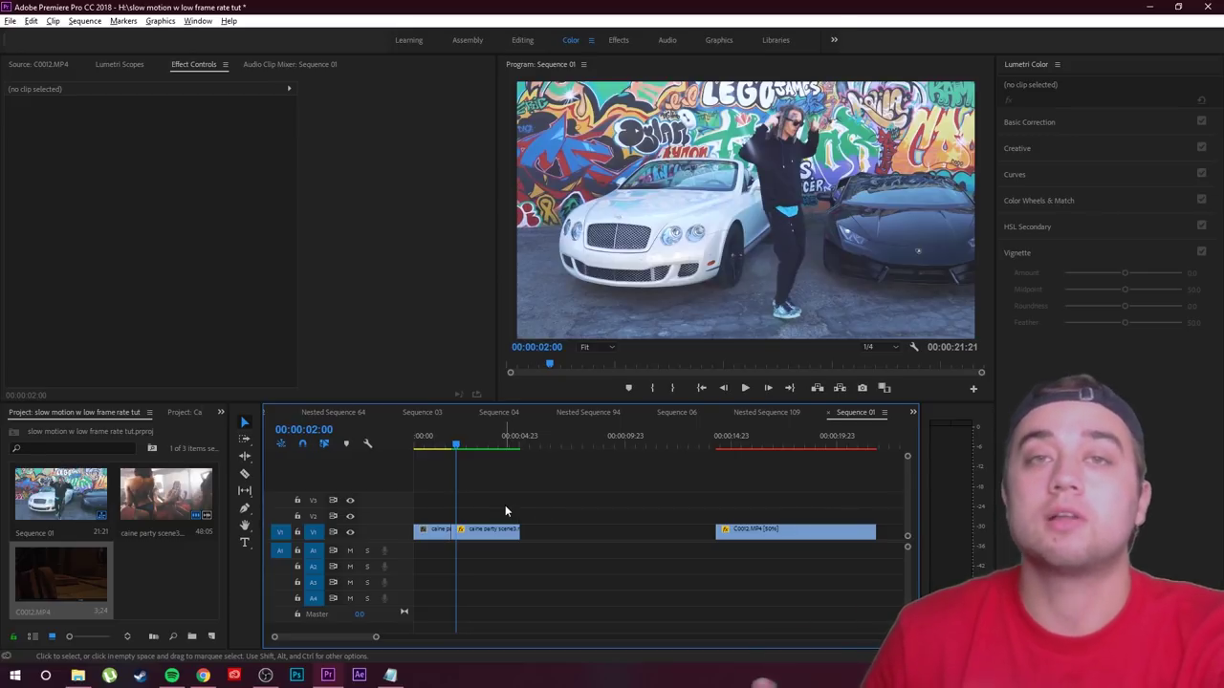
pyautogui.press('l')
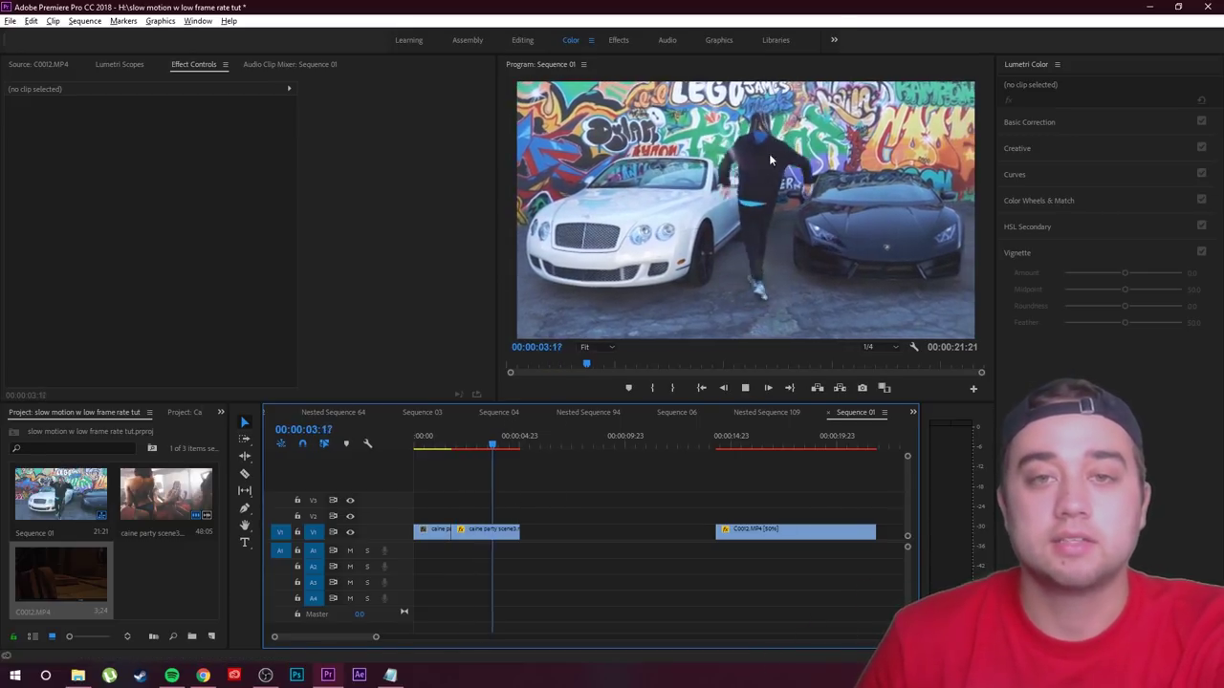
pyautogui.click(513, 532)
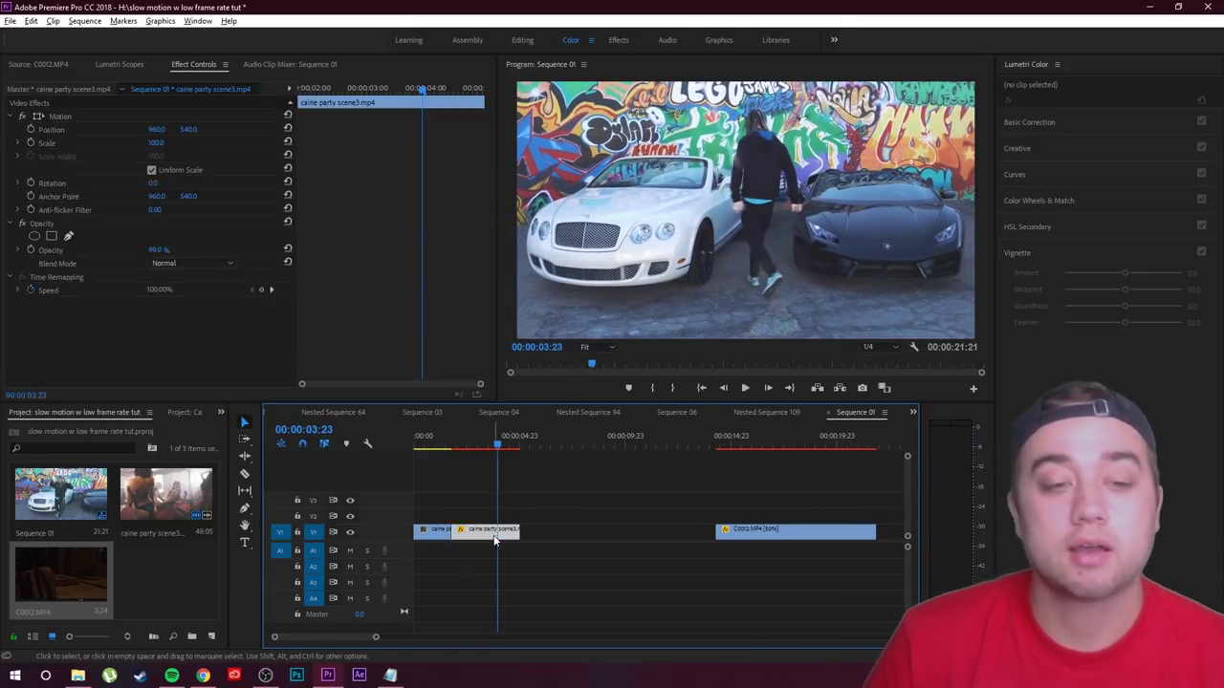
pyautogui.click(85, 21)
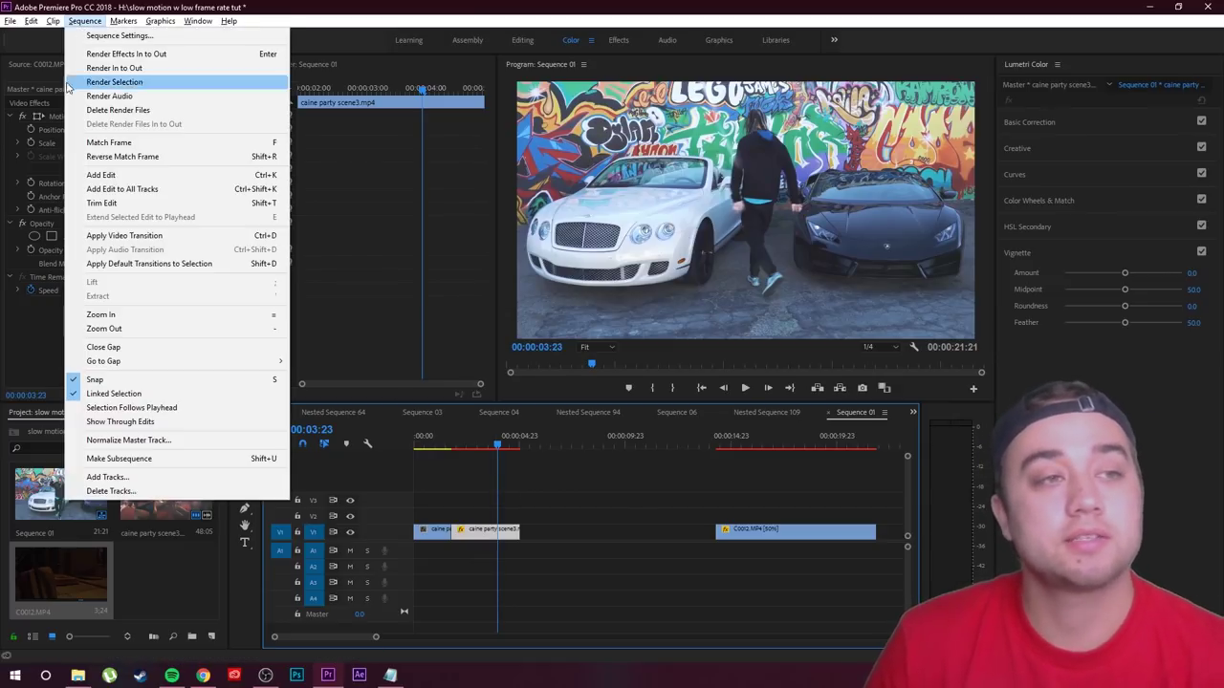
pyautogui.click(111, 84)
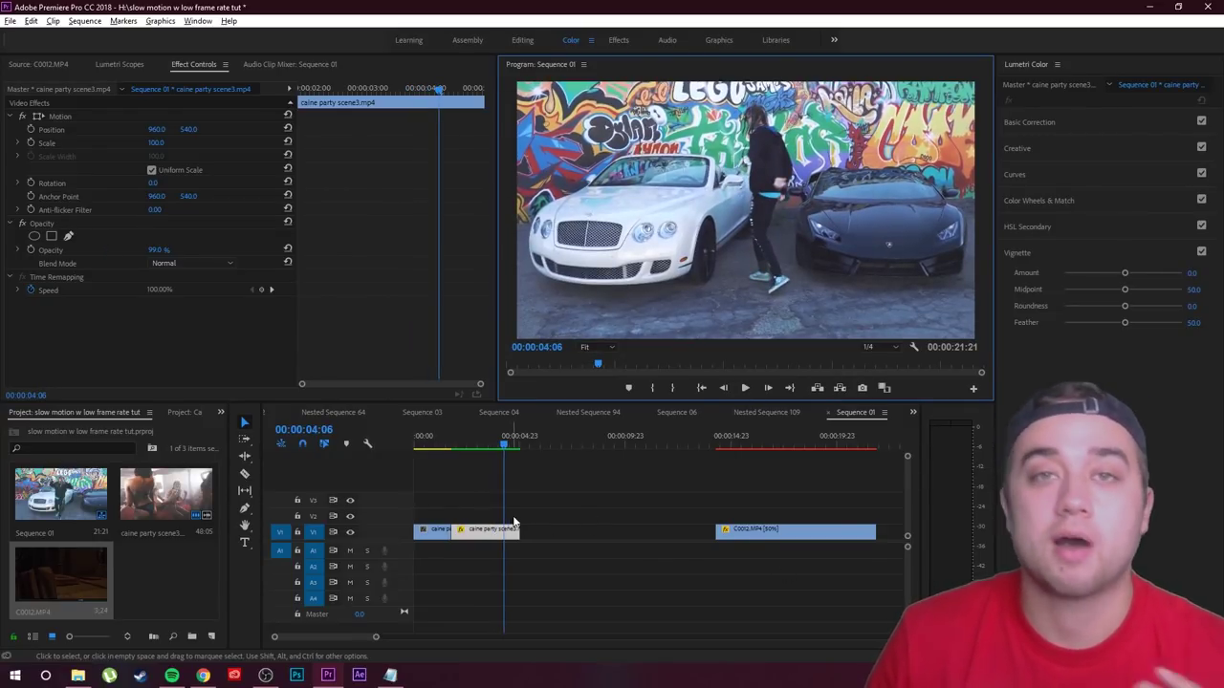
# Step: Move C0012.MP4 earlier on the timeline and play back the sequence
pyautogui.moveTo(722, 531); pyautogui.dragTo(547, 531)
pyautogui.moveTo(504, 438); pyautogui.dragTo(574, 439)
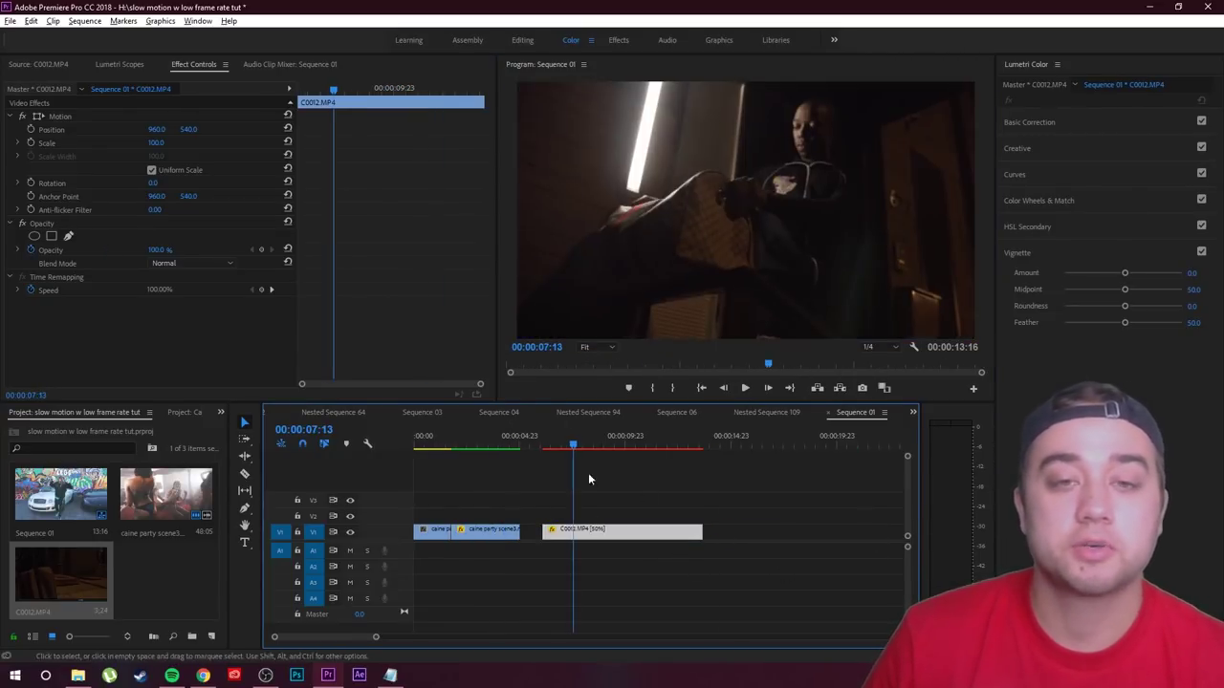
pyautogui.click(588, 472)
pyautogui.click(746, 388)
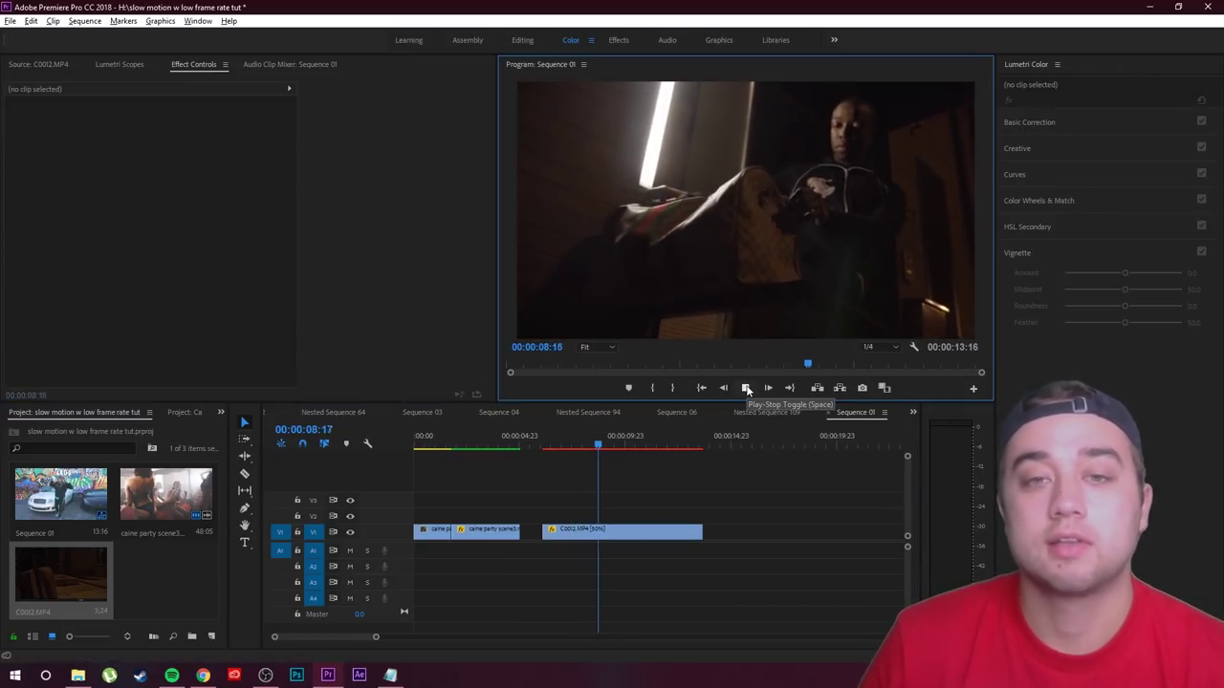
pyautogui.click(746, 388)
pyautogui.moveTo(602, 463); pyautogui.dragTo(472, 500)
# Step: Move C0012.MP4 later on the timeline and replay the sequence
pyautogui.moveTo(589, 533); pyautogui.dragTo(714, 542)
pyautogui.click(715, 498)
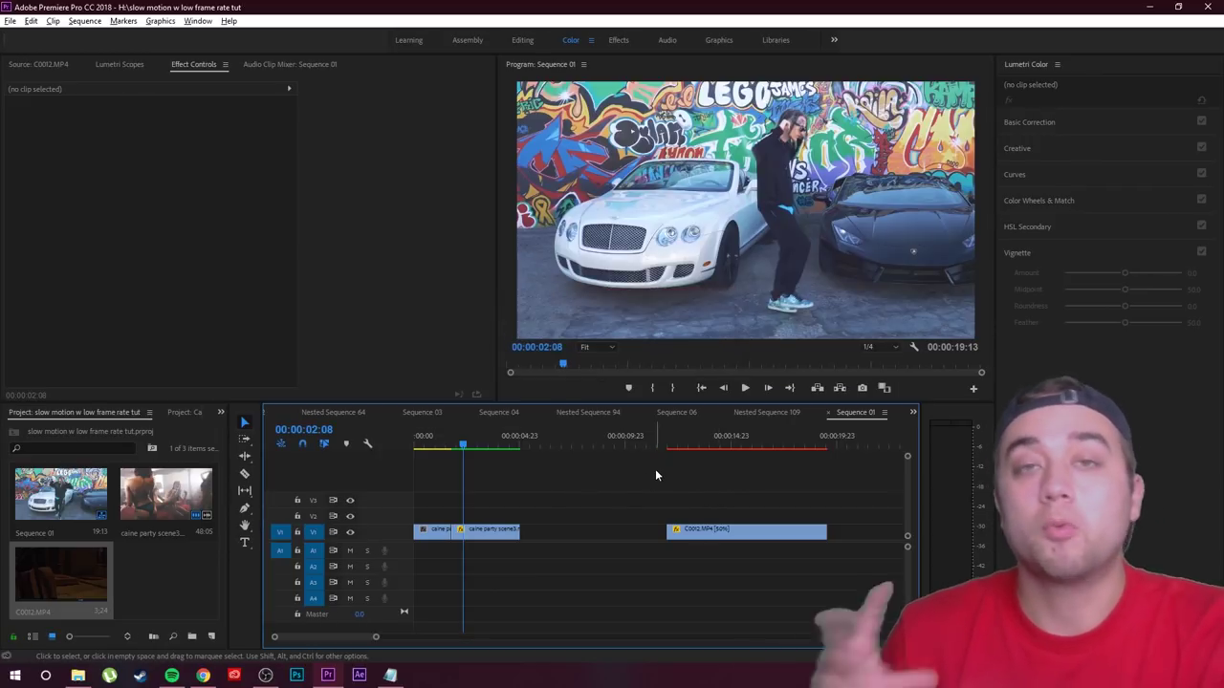
pyautogui.press('space')
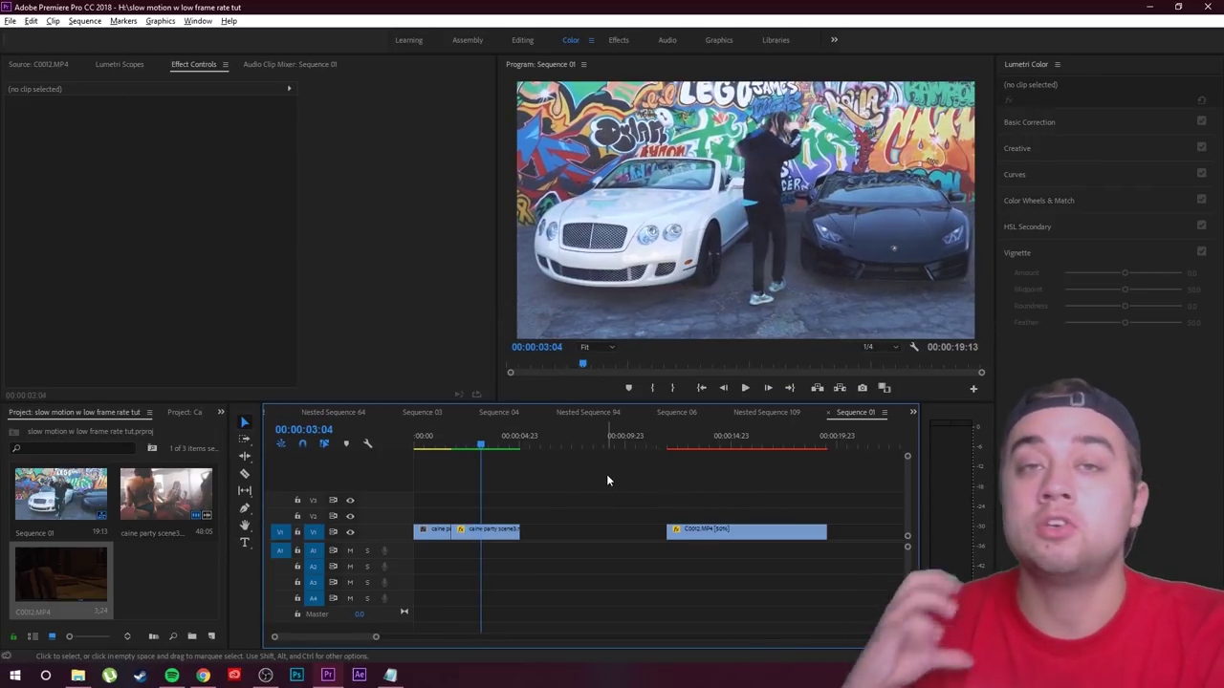
pyautogui.moveTo(476, 446); pyautogui.dragTo(399, 478)
pyautogui.press('space')
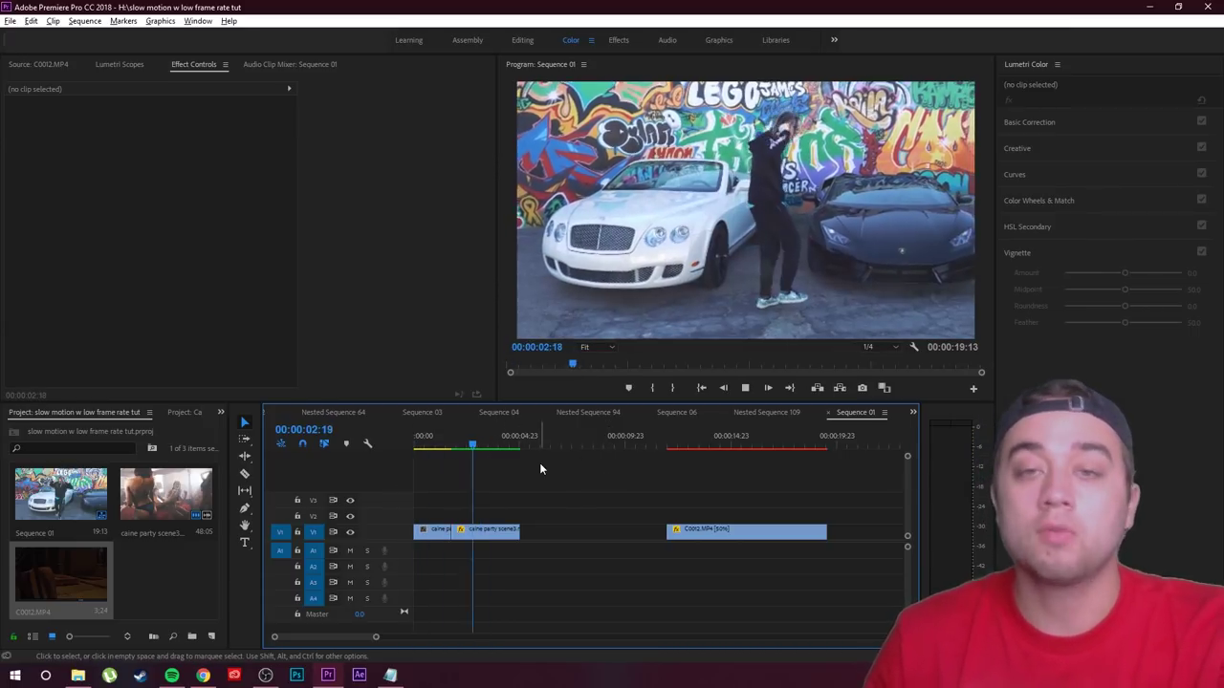
pyautogui.press('space')
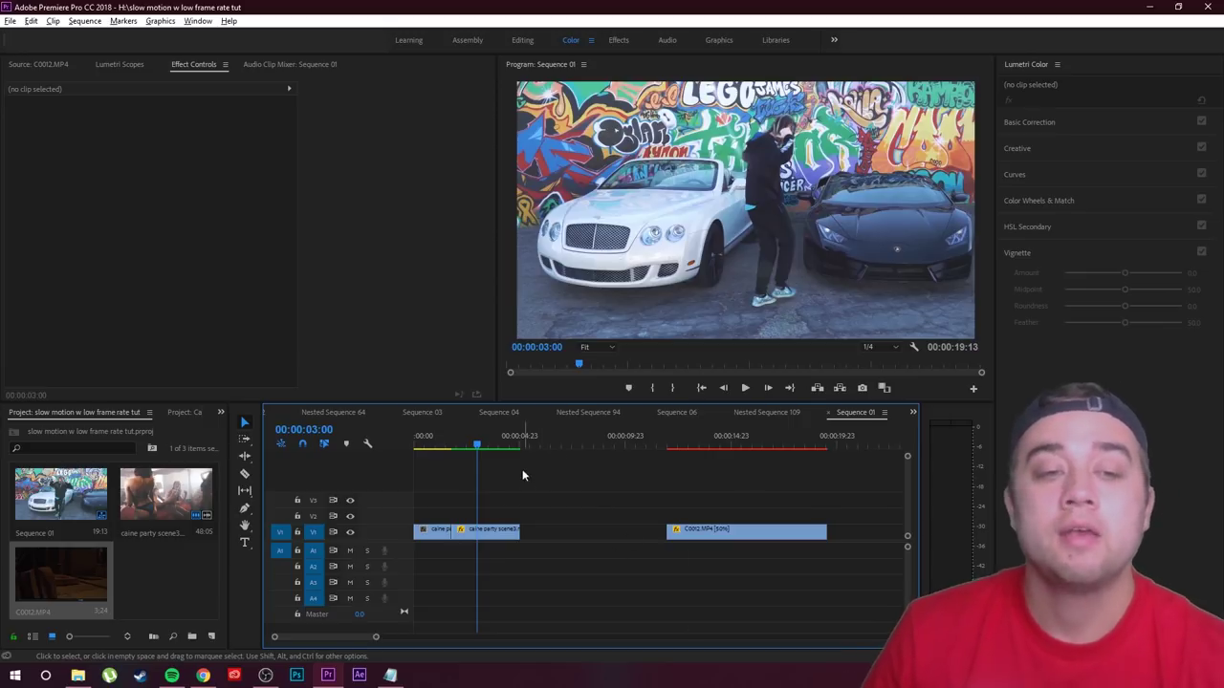
# Step: Place the playhead inside C0012.MP4 and play that clip
pyautogui.click(689, 440)
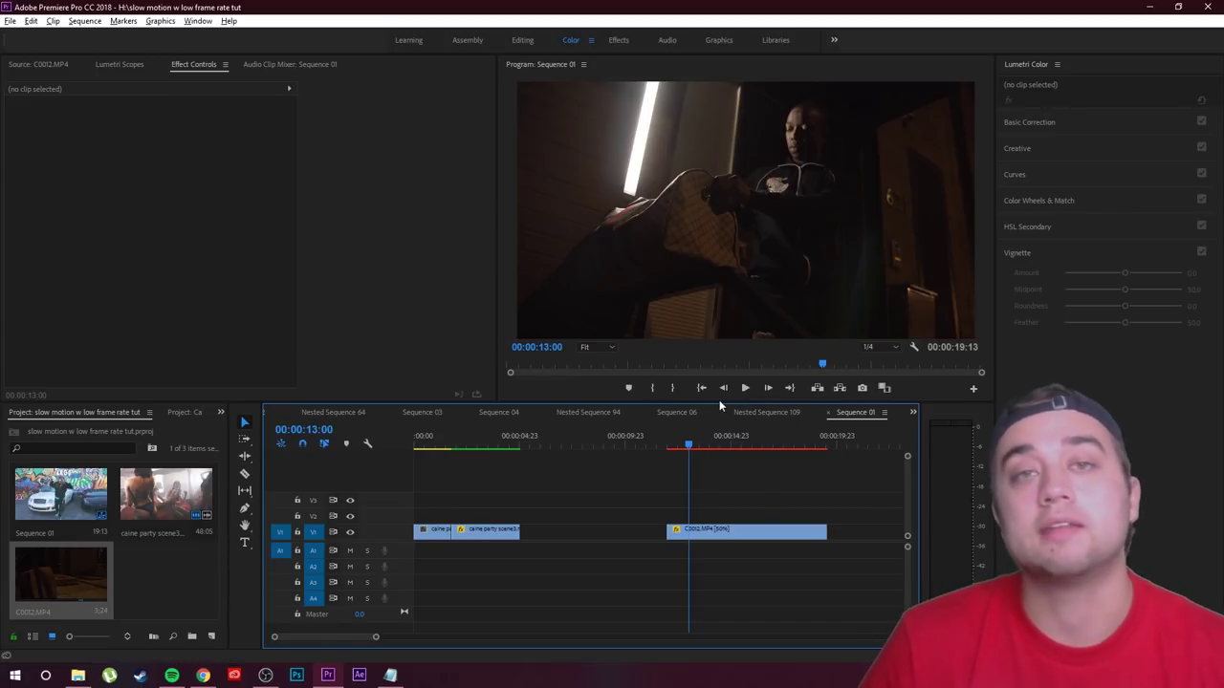
pyautogui.click(744, 387)
pyautogui.click(745, 387)
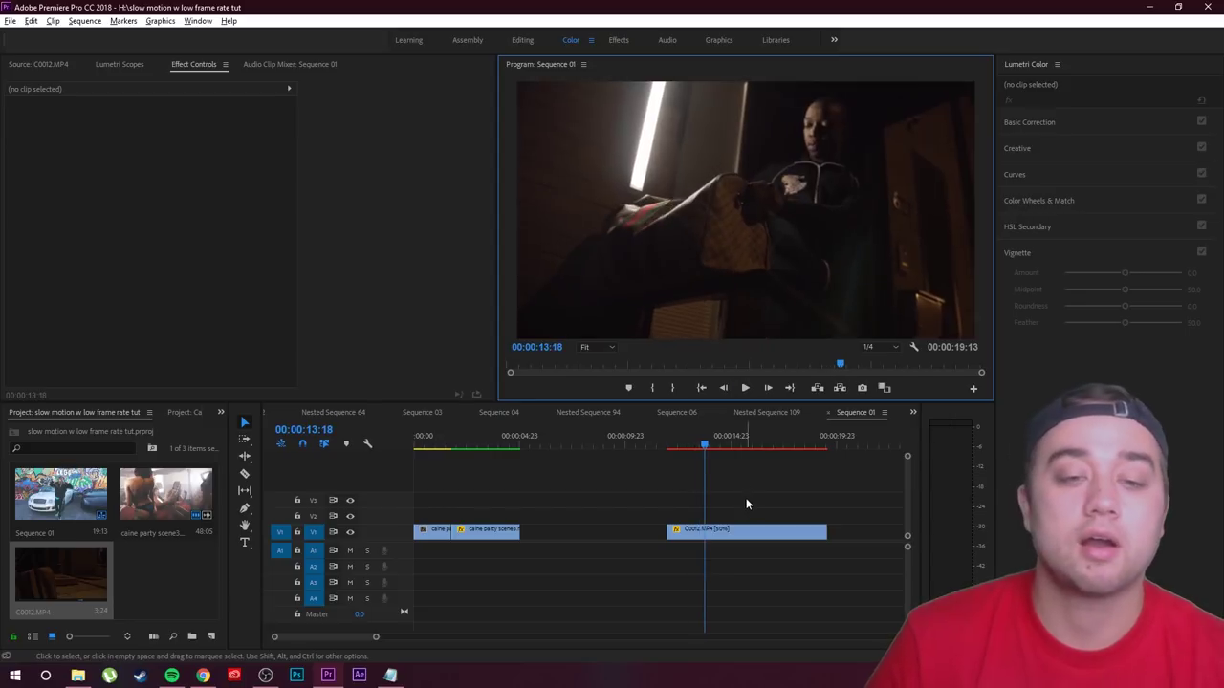
pyautogui.moveTo(26, 616)
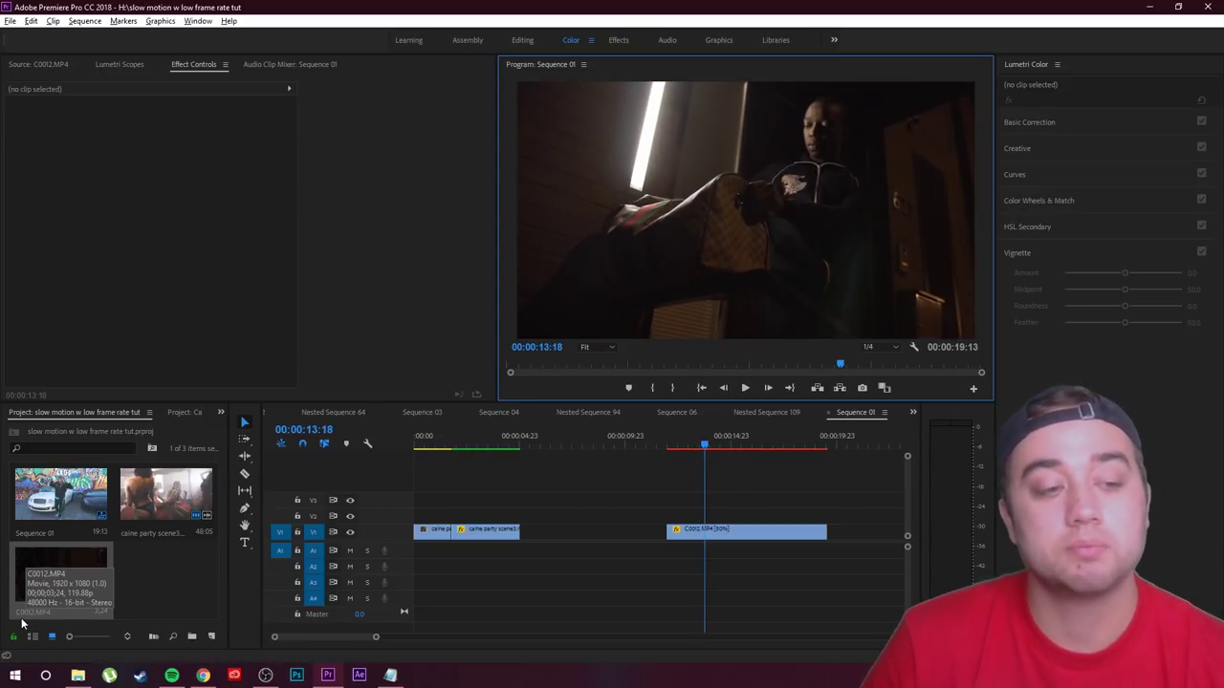
pyautogui.click(685, 495)
pyautogui.press('space')
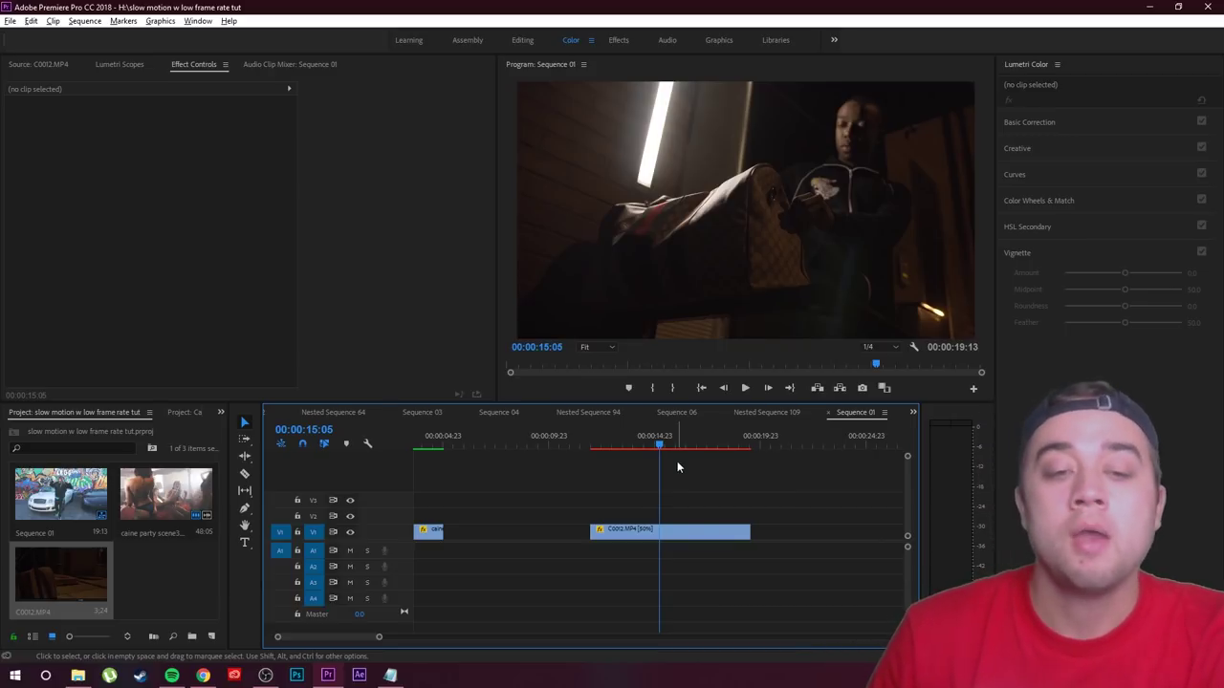
# Step: Change the C0012.MP4 clip's speed to 20% via Speed/Duration
pyautogui.rightClick(653, 534)
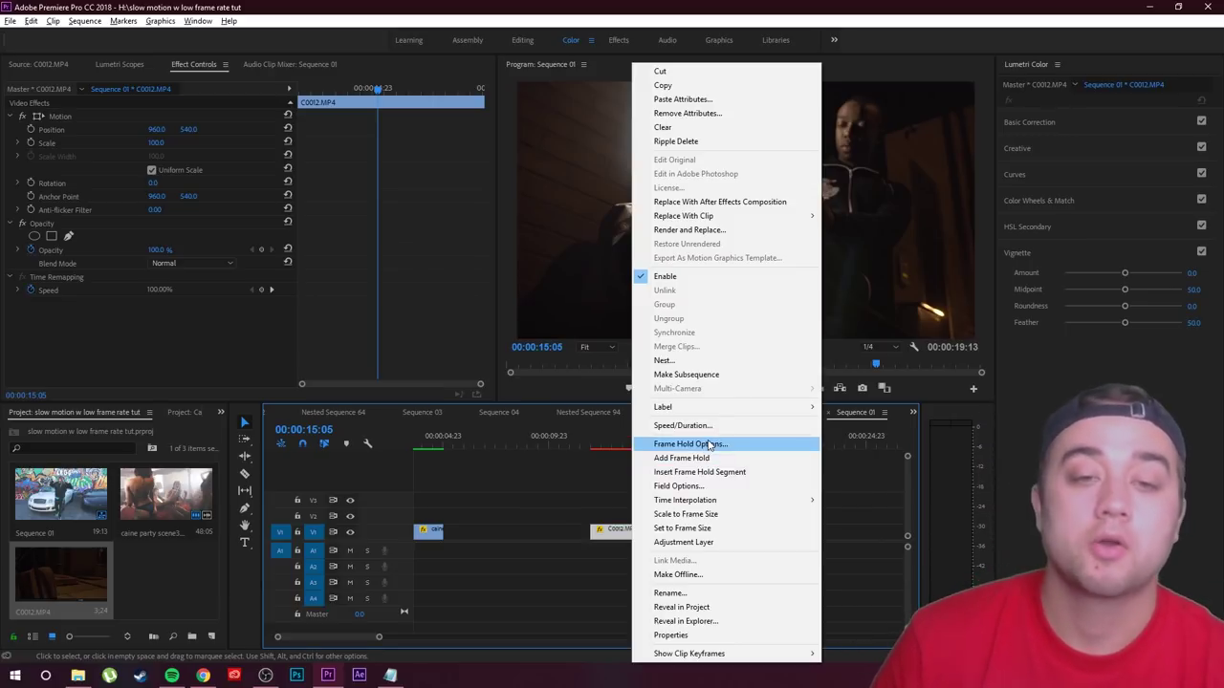
pyautogui.click(686, 441)
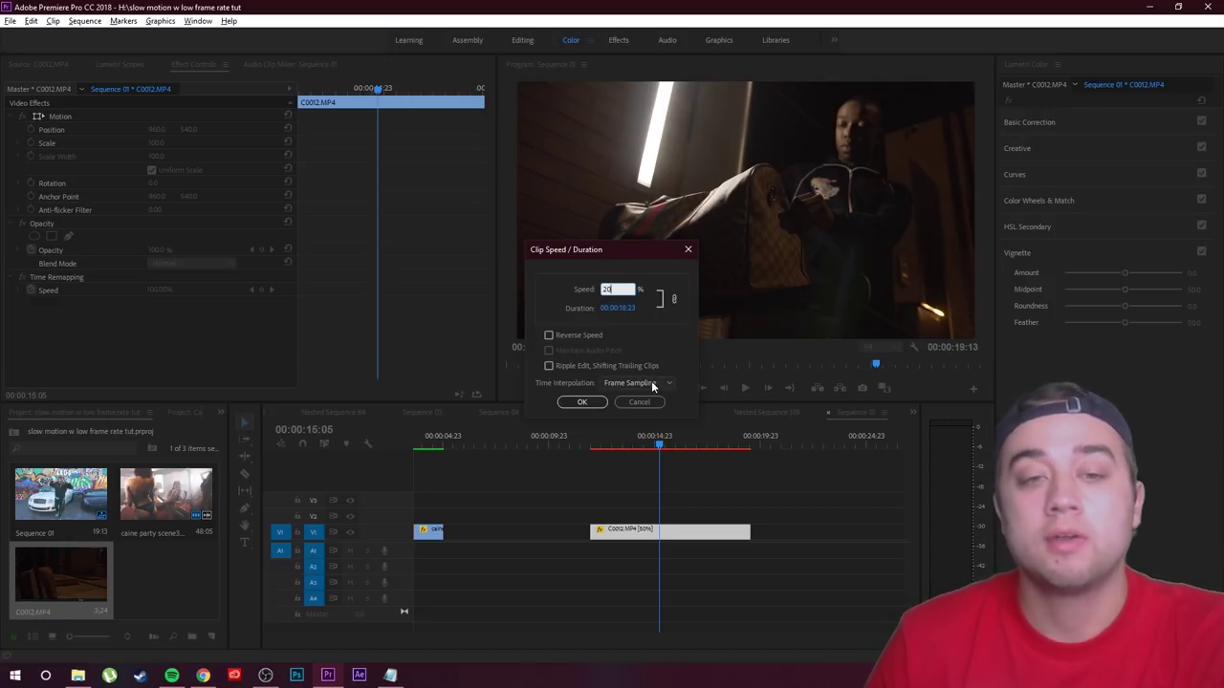
pyautogui.click(593, 402)
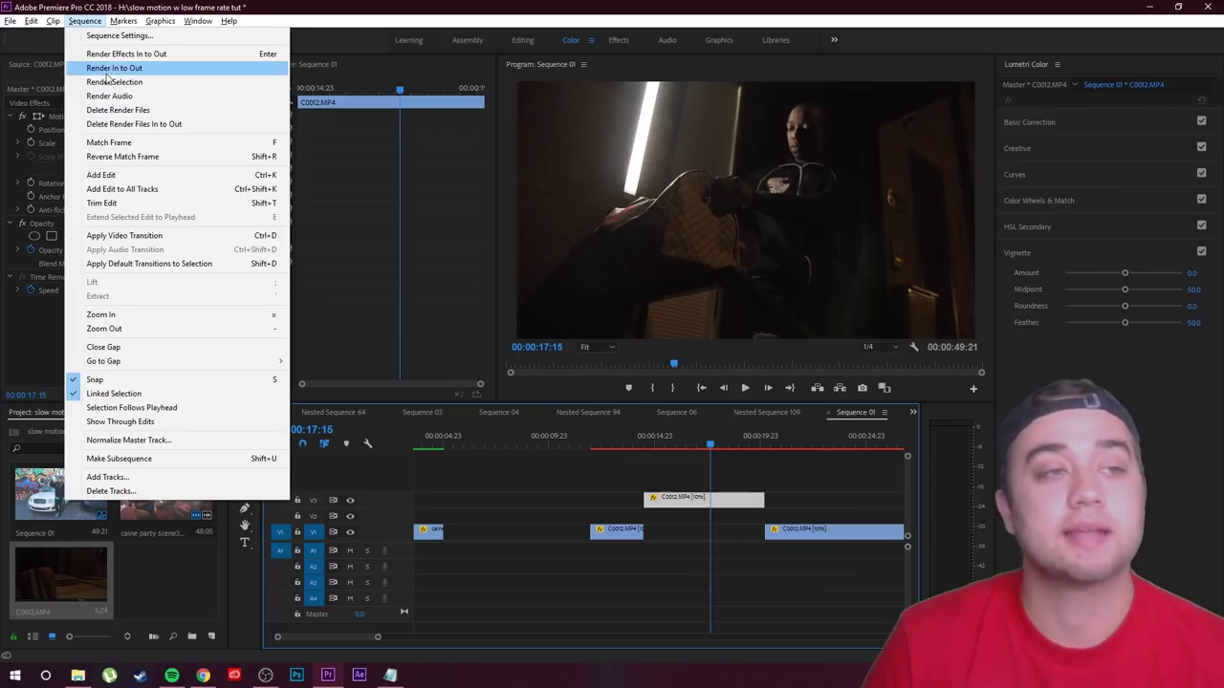
# Step: Render the slowed C0012.MP4 clips, play back the slow motion, and save the project
pyautogui.click(108, 82)
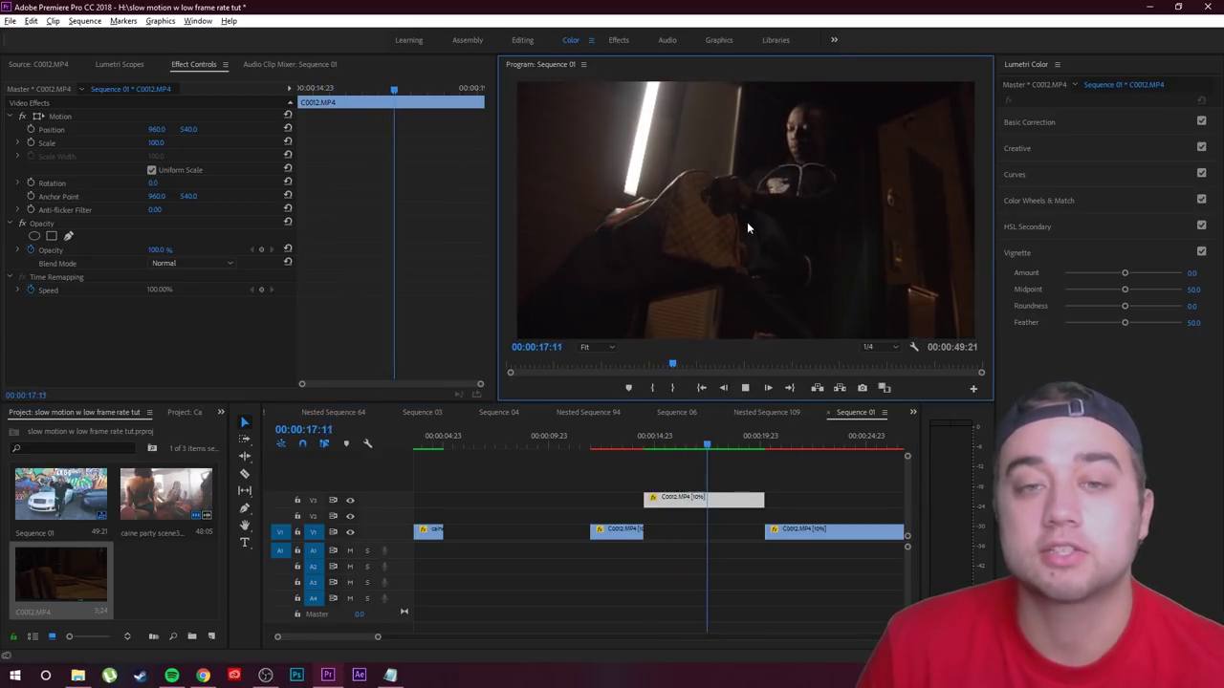
pyautogui.click(745, 388)
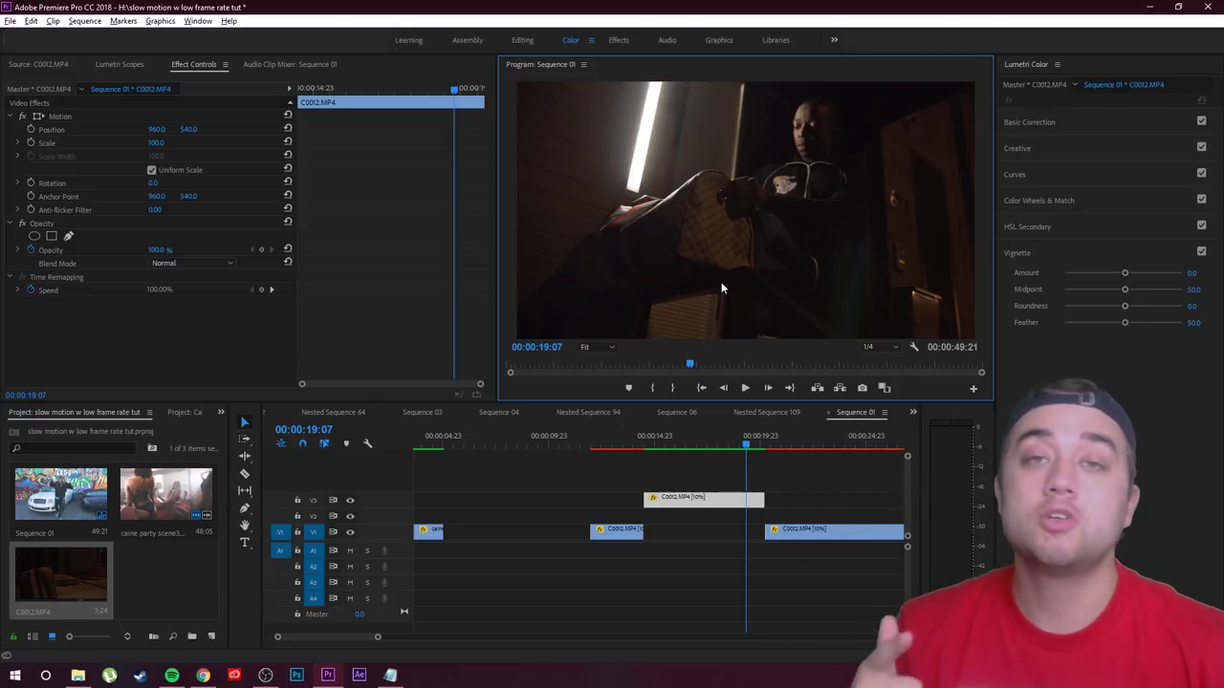
pyautogui.hotkey('ctrl', 's')
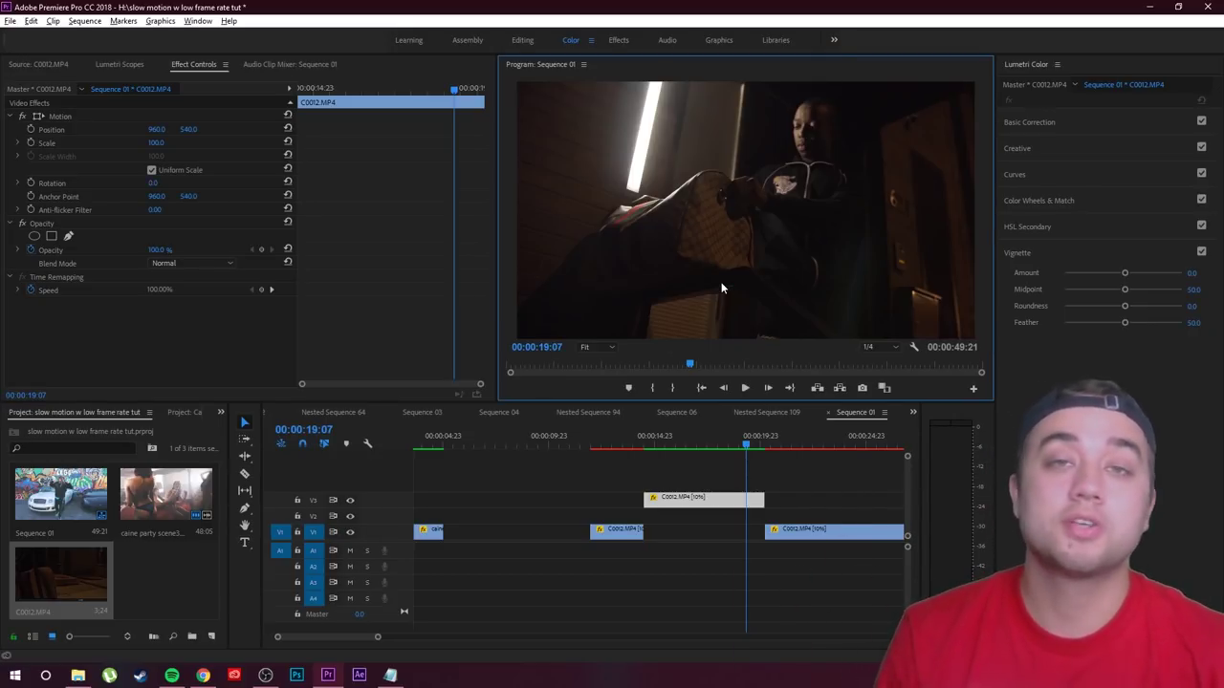